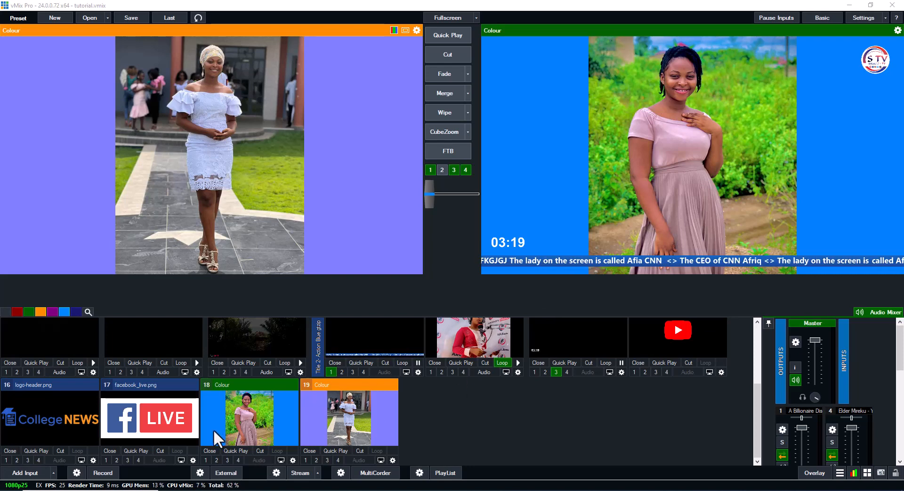
- Look through the input list for the inputs assigned to the active overlay channels
{"action": "scroll", "coordinate": [486, 391], "scroll_direction": "up", "scroll_amount": 1}
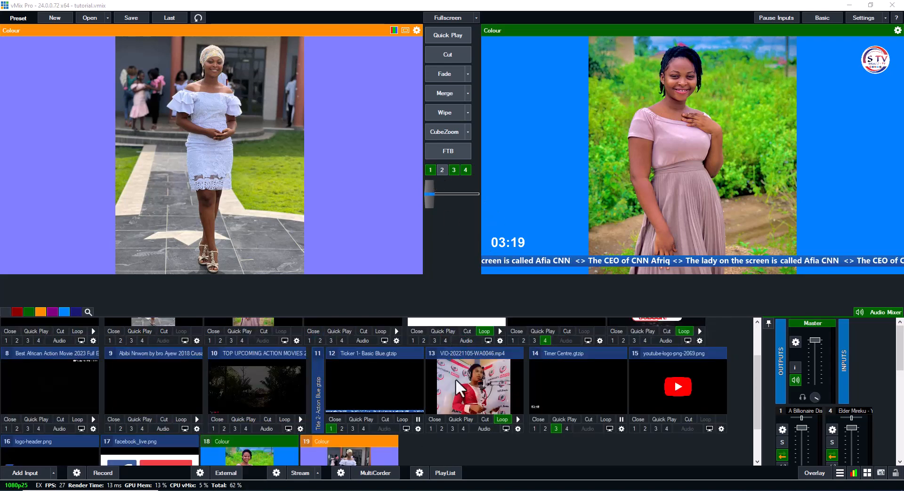
{"action": "scroll", "coordinate": [518, 407], "scroll_direction": "up", "scroll_amount": 1}
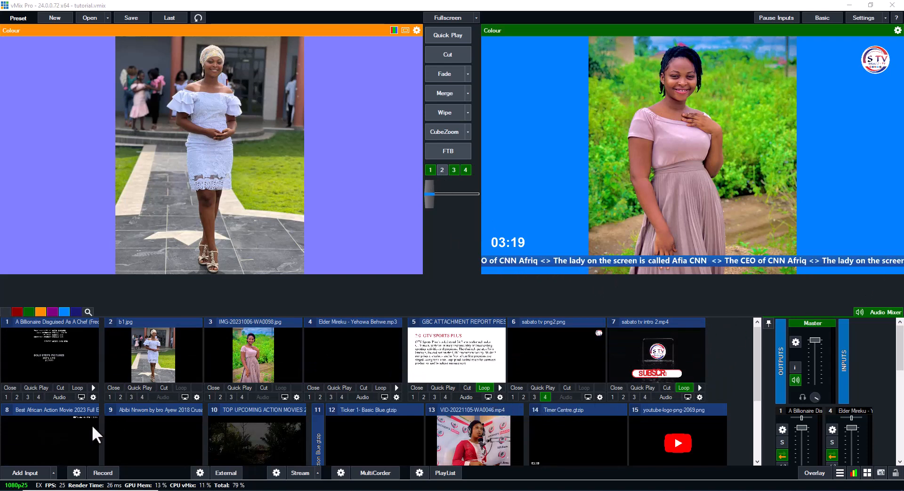
{"action": "scroll", "coordinate": [92, 425], "scroll_direction": "down", "scroll_amount": 2}
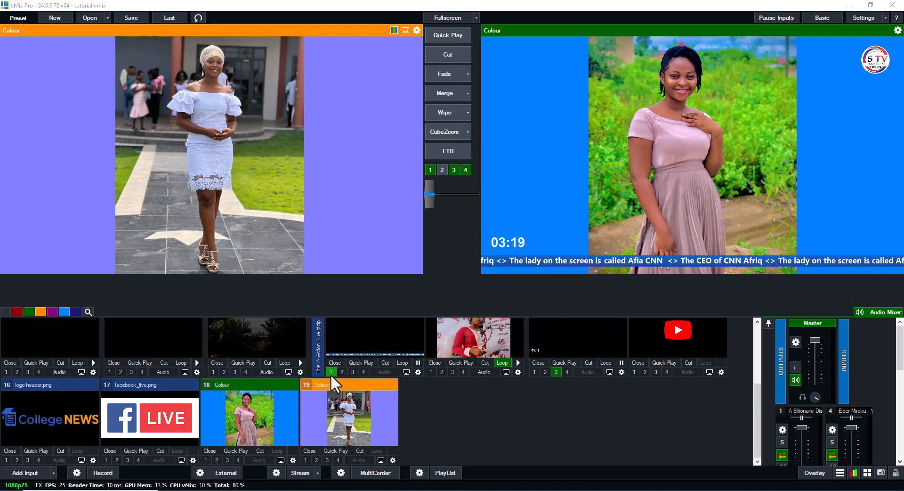
{"action": "scroll", "coordinate": [568, 382], "scroll_direction": "up", "scroll_amount": 2}
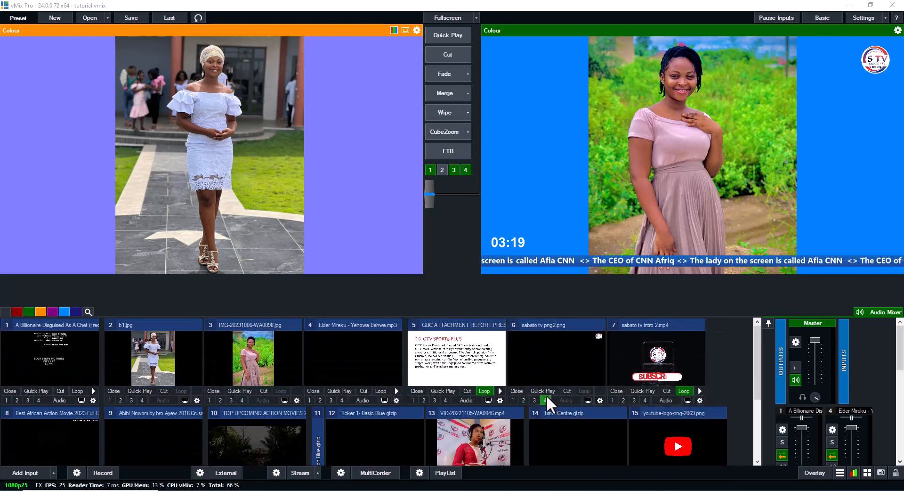
{"action": "scroll", "coordinate": [425, 327], "scroll_direction": "down", "scroll_amount": 2}
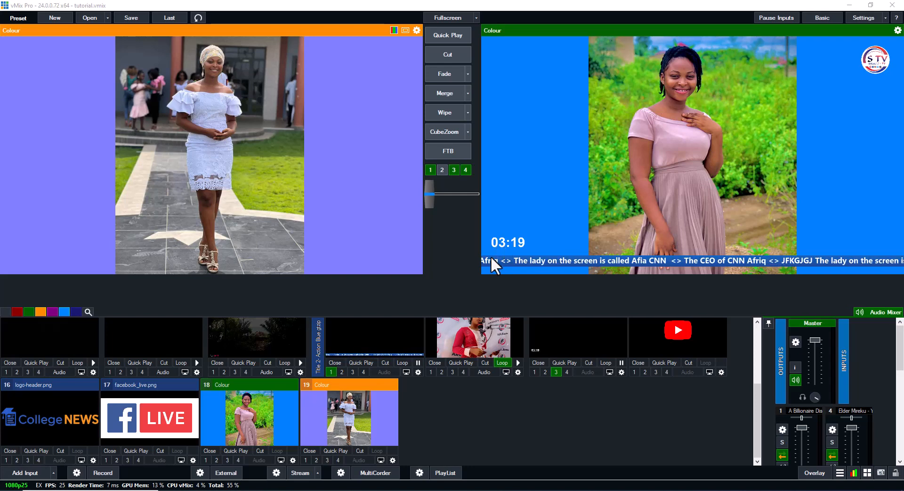
- Toggle overlay channels 3 and 1 off and back on in the live output
{"action": "left_click", "coordinate": [453, 168]}
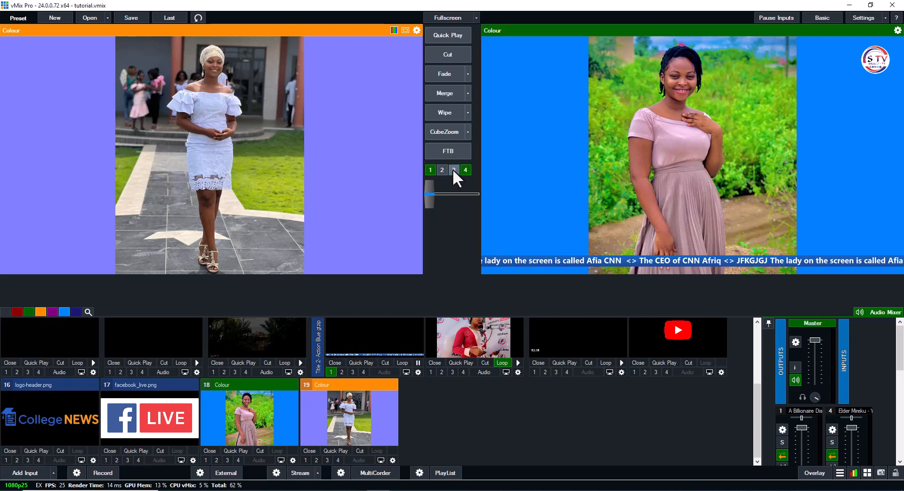
{"action": "left_click", "coordinate": [453, 168]}
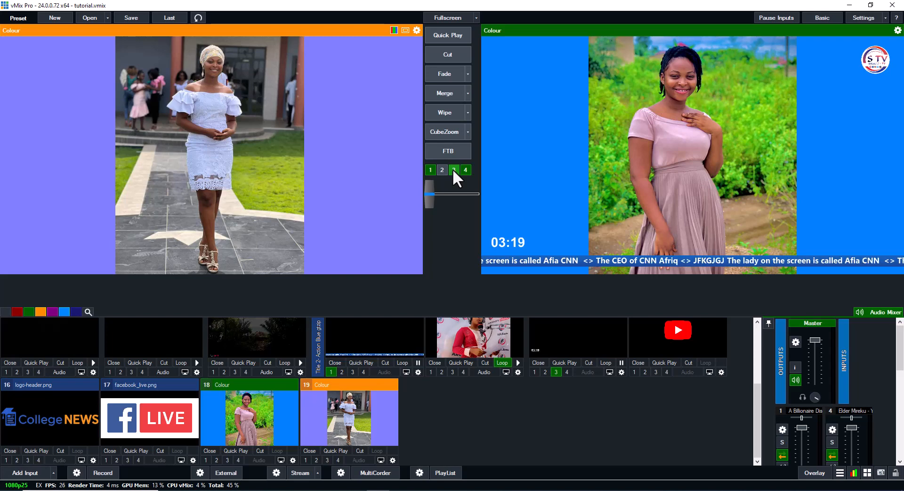
{"action": "left_click", "coordinate": [430, 168]}
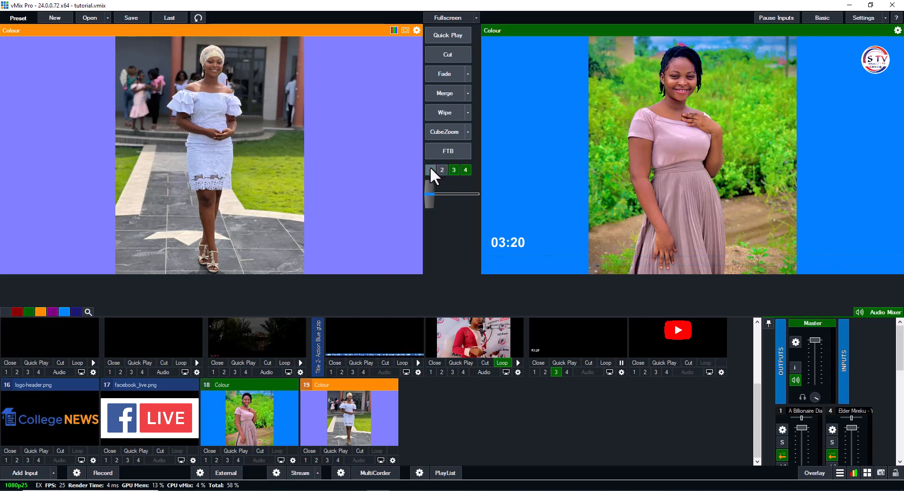
{"action": "left_click", "coordinate": [431, 167]}
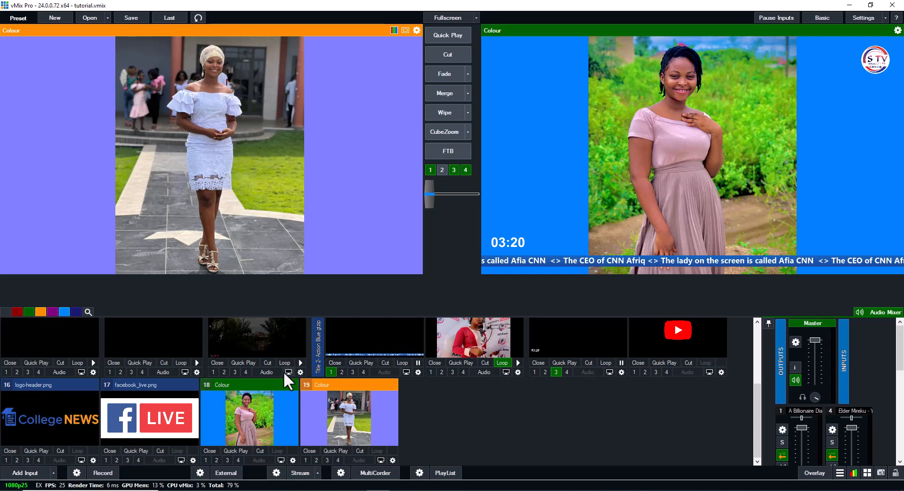
- Scale facebook_live.png to a zoom of 0.128 and place it in the frame's upper-left corner, at about pan X -0.83, pan Y 0.82
{"action": "left_click", "coordinate": [150, 416]}
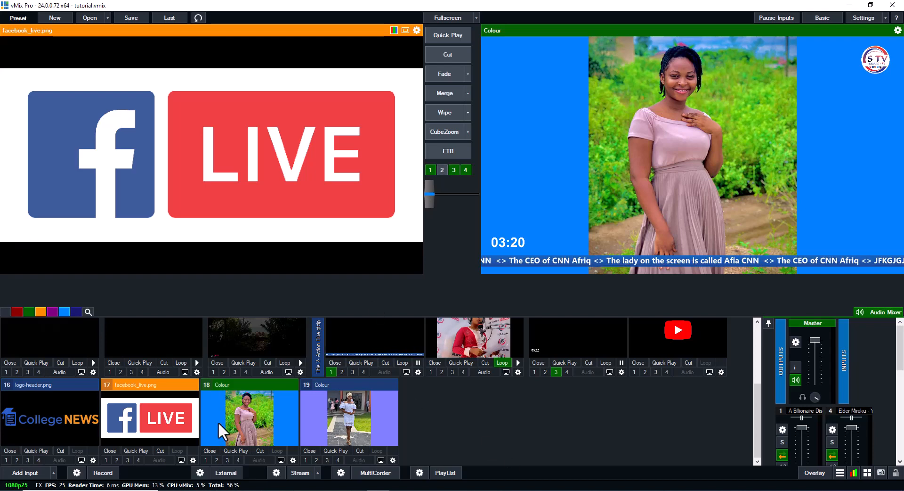
{"action": "left_click", "coordinate": [194, 460]}
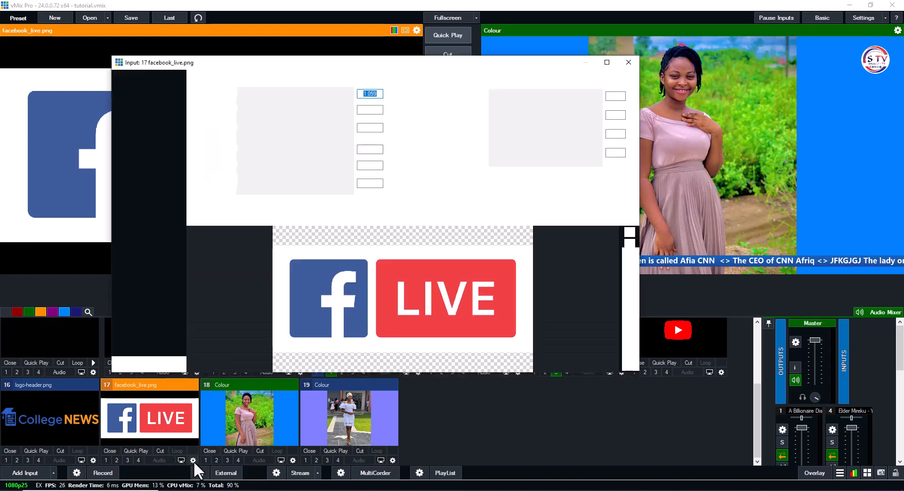
{"action": "left_click_drag", "start_coordinate": [295, 92], "coordinate": [252, 99]}
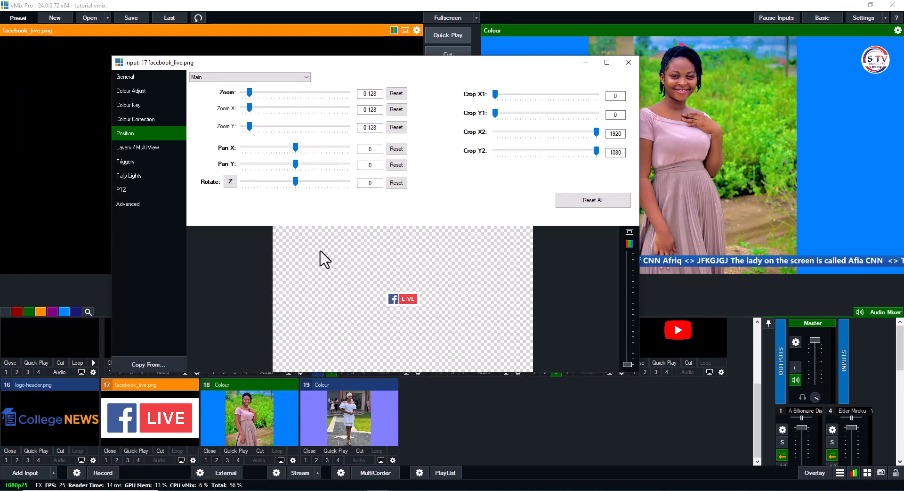
{"action": "left_click_drag", "start_coordinate": [390, 298], "coordinate": [287, 234]}
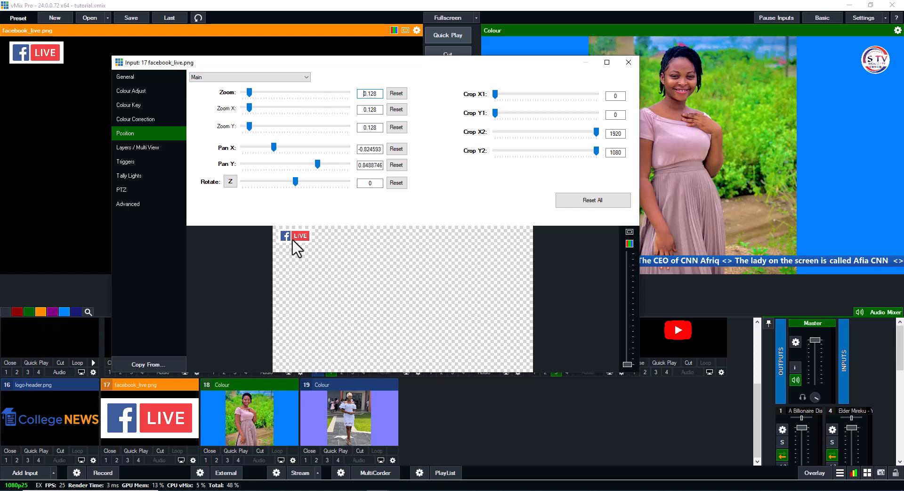
{"action": "left_click_drag", "start_coordinate": [292, 240], "coordinate": [291, 242]}
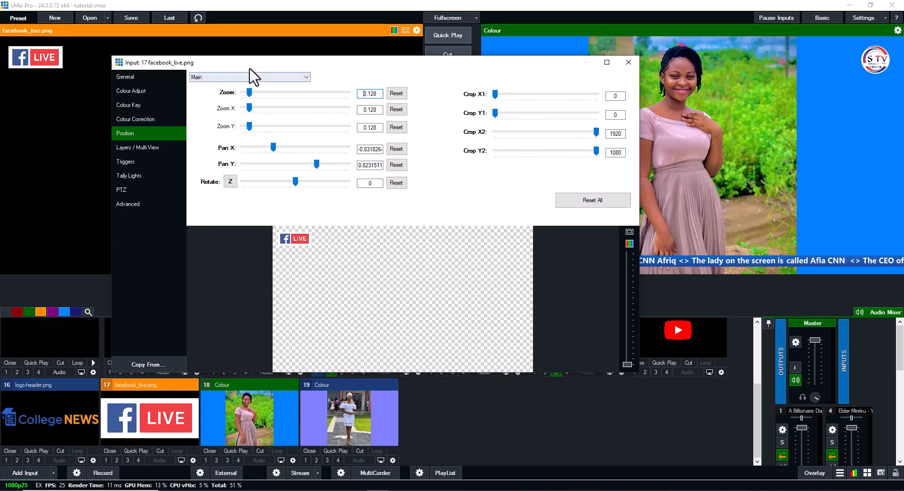
{"action": "left_click_drag", "start_coordinate": [250, 66], "coordinate": [424, 160]}
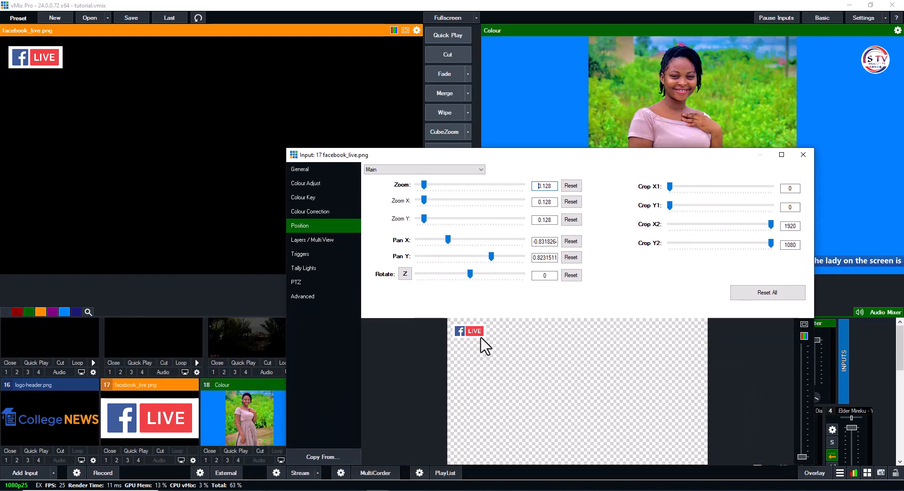
{"action": "left_click", "coordinate": [803, 155]}
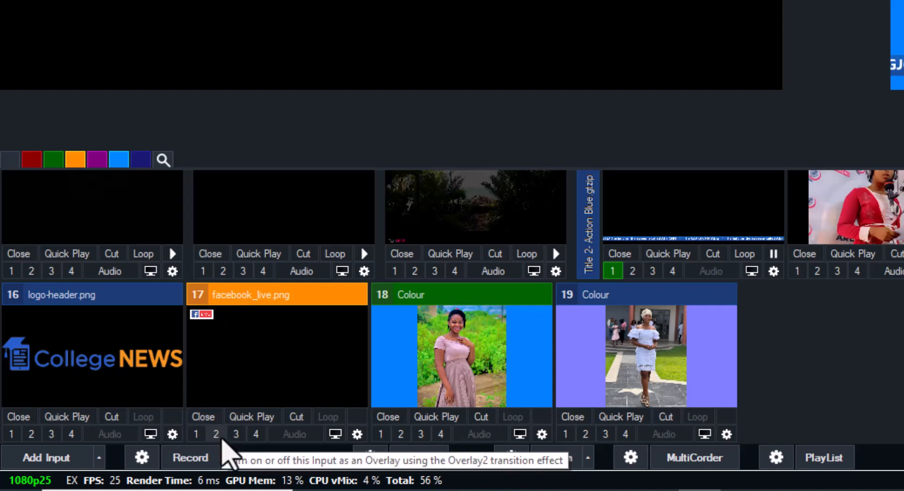
- Put facebook_live.png on the live output as overlay 2 and reduce its zoom to 0.092
{"action": "left_click", "coordinate": [218, 435]}
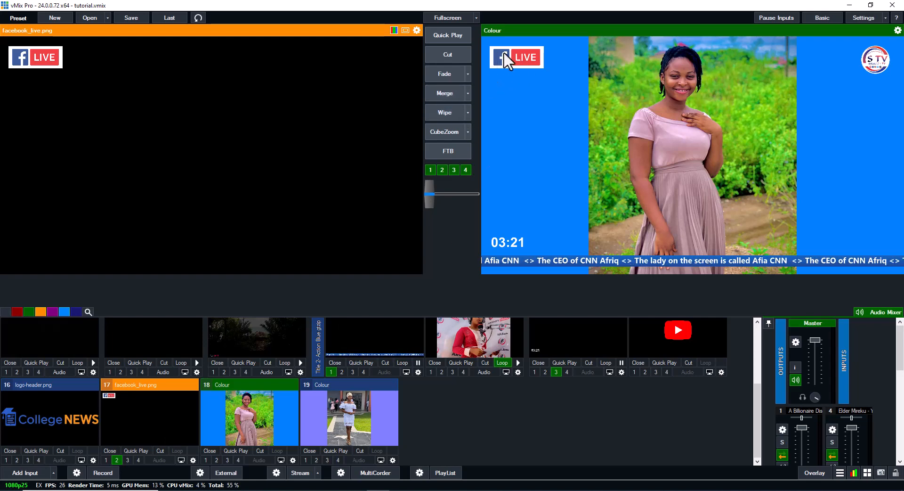
{"action": "left_click", "coordinate": [192, 460]}
{"action": "left_click_drag", "start_coordinate": [424, 184], "coordinate": [423, 192]}
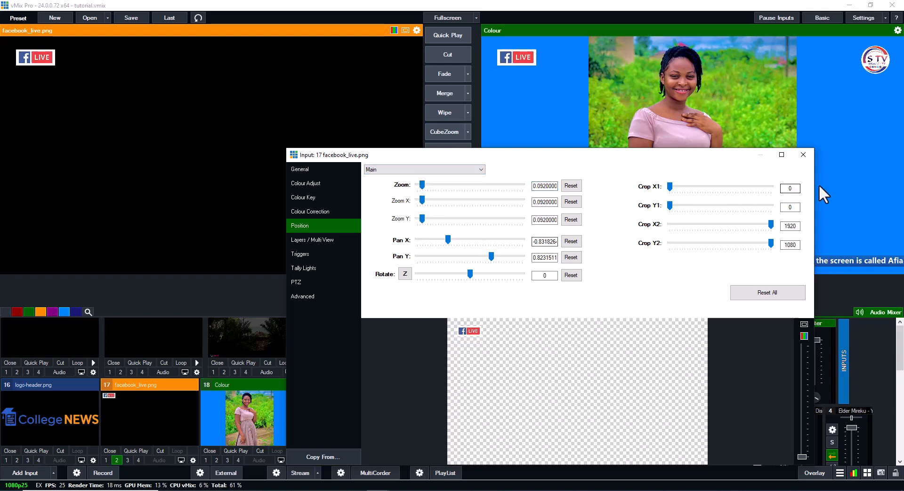
{"action": "left_click", "coordinate": [804, 153]}
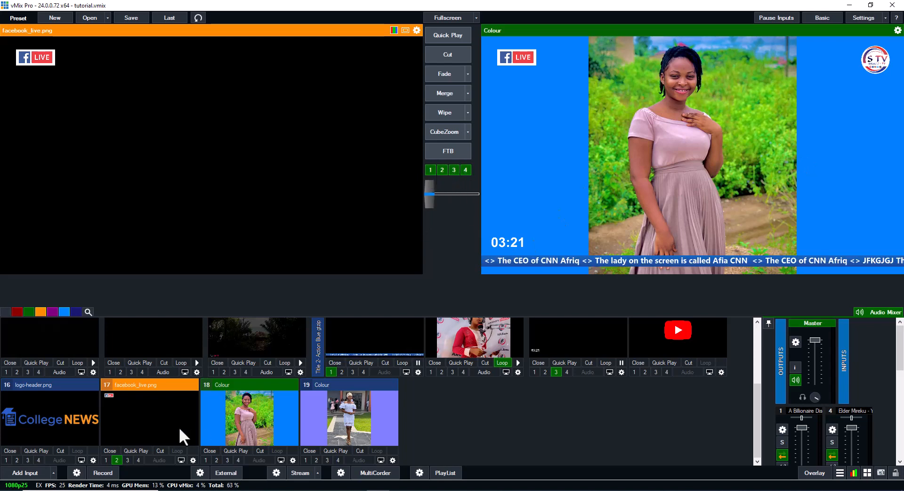
- Scale logo-header.png to a zoom of 0.27125 and place it in the frame's lower-right corner, at about pan X 0.69, pan Y -0.71
{"action": "left_click", "coordinate": [56, 419]}
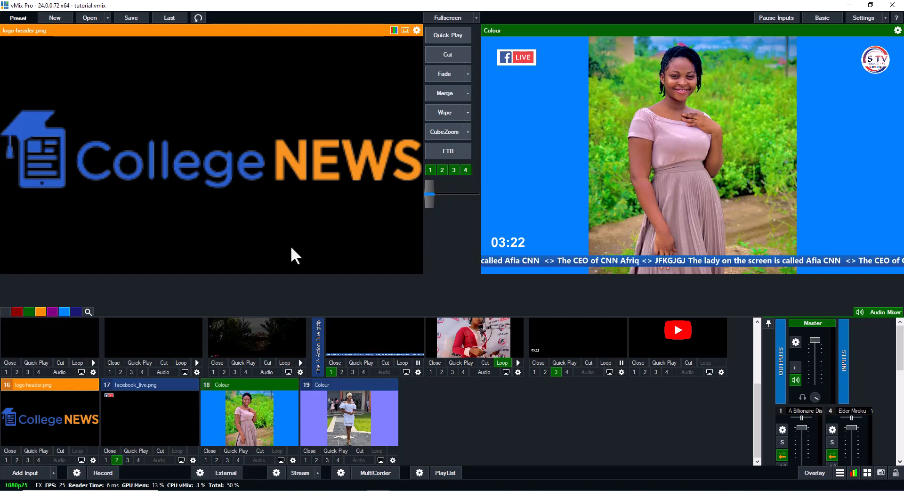
{"action": "right_click", "coordinate": [68, 428]}
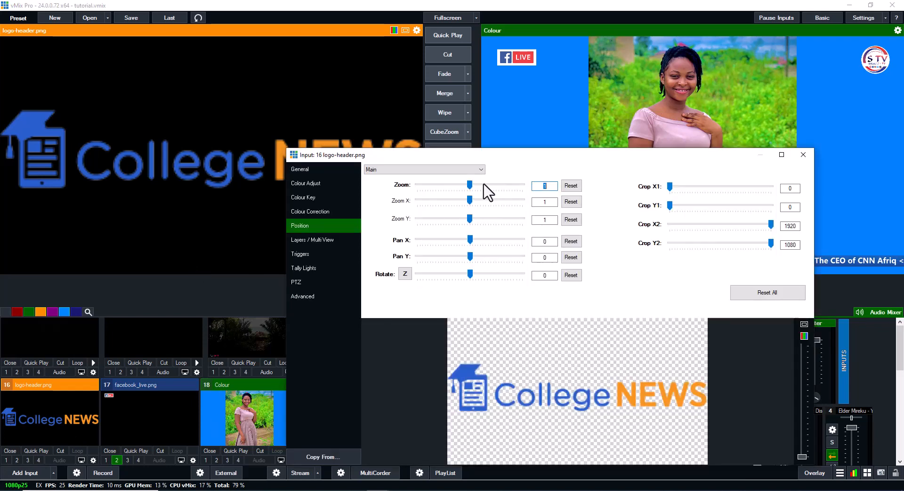
{"action": "left_click_drag", "start_coordinate": [469, 185], "coordinate": [431, 185]}
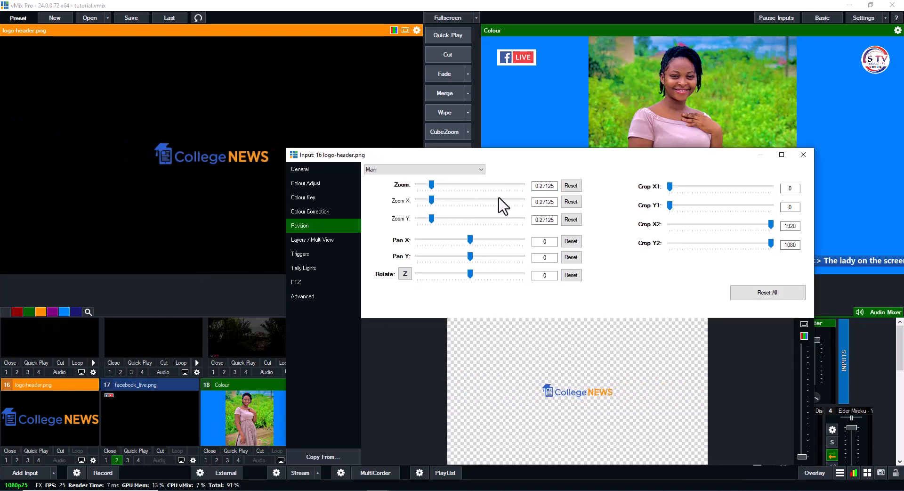
{"action": "left_click_drag", "start_coordinate": [536, 156], "coordinate": [364, 67]}
{"action": "left_click_drag", "start_coordinate": [405, 304], "coordinate": [516, 347]}
{"action": "left_click_drag", "start_coordinate": [410, 66], "coordinate": [559, 69]}
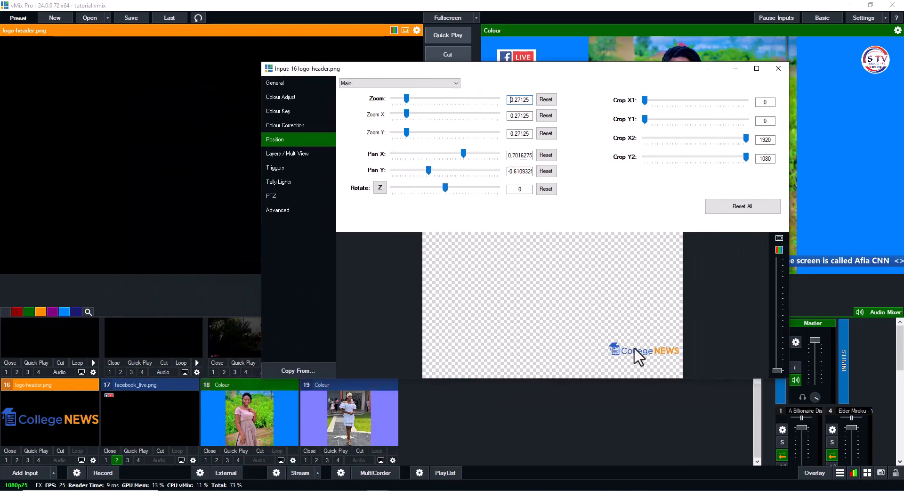
{"action": "left_click_drag", "start_coordinate": [637, 357], "coordinate": [637, 365]}
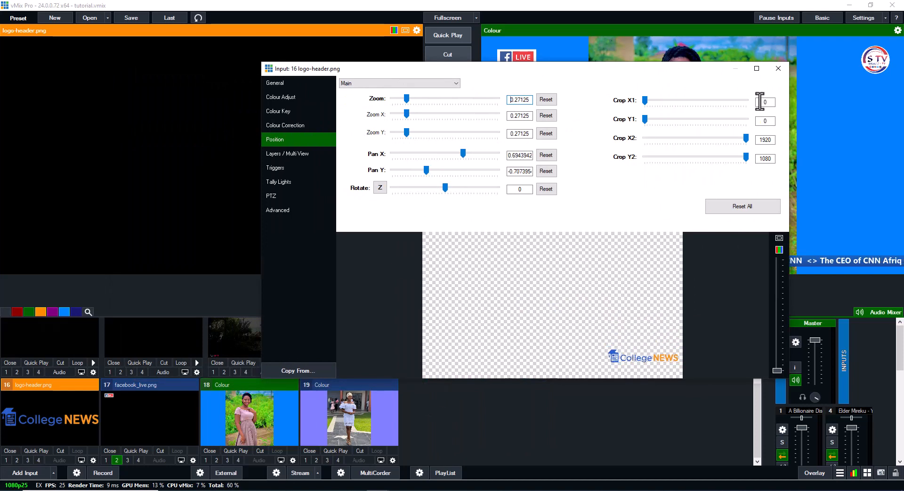
{"action": "left_click", "coordinate": [779, 68]}
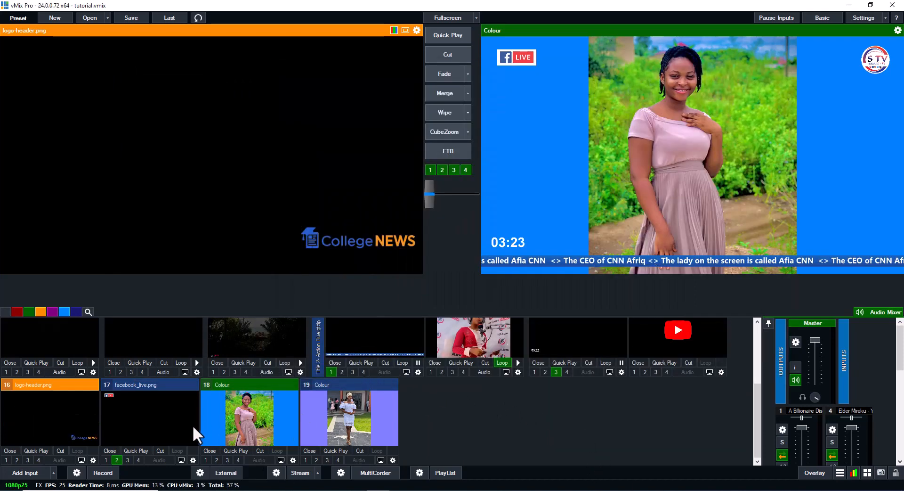
- Reduce the logo-header.png zoom to 0.18175 and shift it closer to the lower-right corner, at about pan X 0.76, pan Y -0.74
{"action": "right_click", "coordinate": [55, 415]}
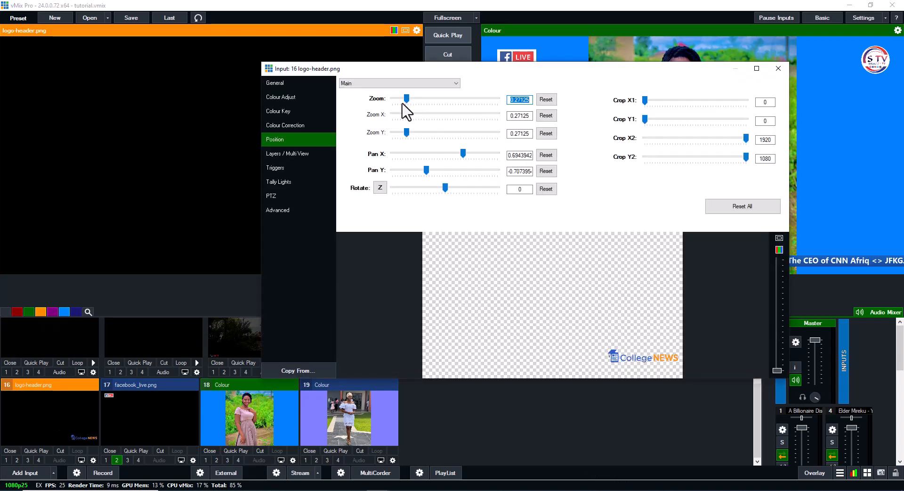
{"action": "scroll", "coordinate": [402, 104], "scroll_direction": "down", "scroll_amount": 3}
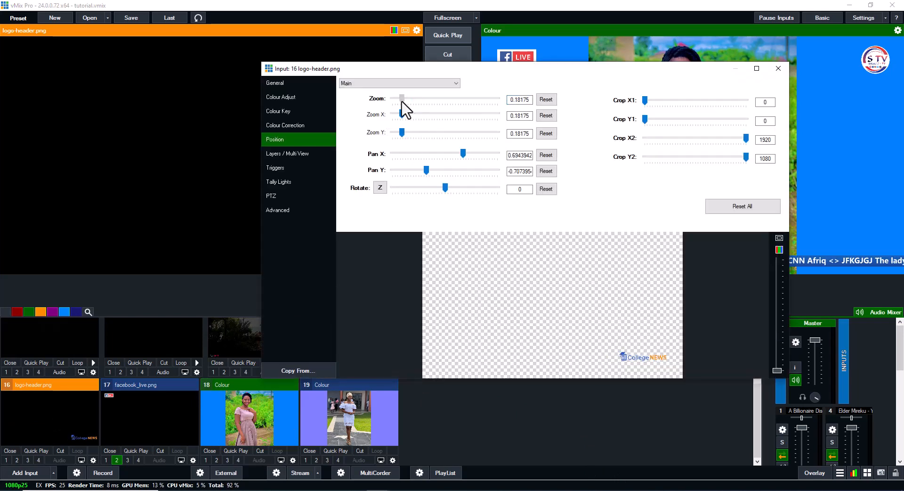
{"action": "left_click_drag", "start_coordinate": [642, 357], "coordinate": [649, 358]}
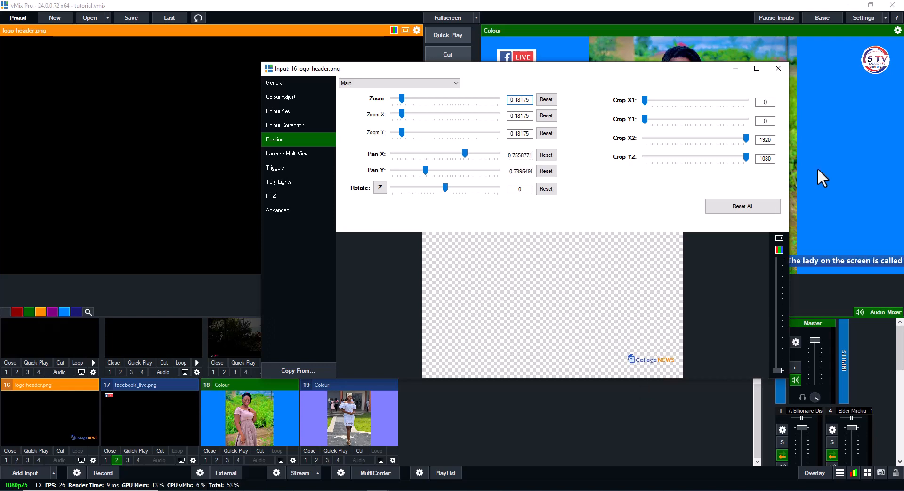
{"action": "left_click", "coordinate": [779, 70]}
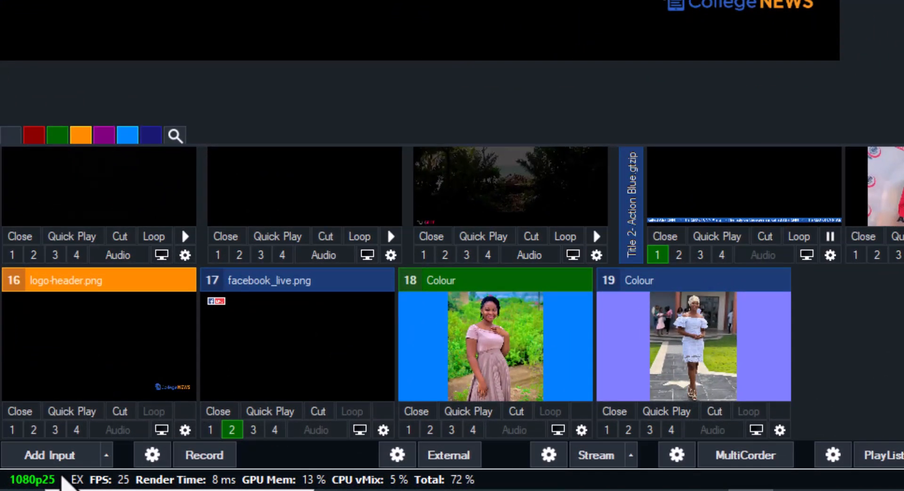
- Add a transparent colour input as number 20
{"action": "left_click", "coordinate": [61, 452]}
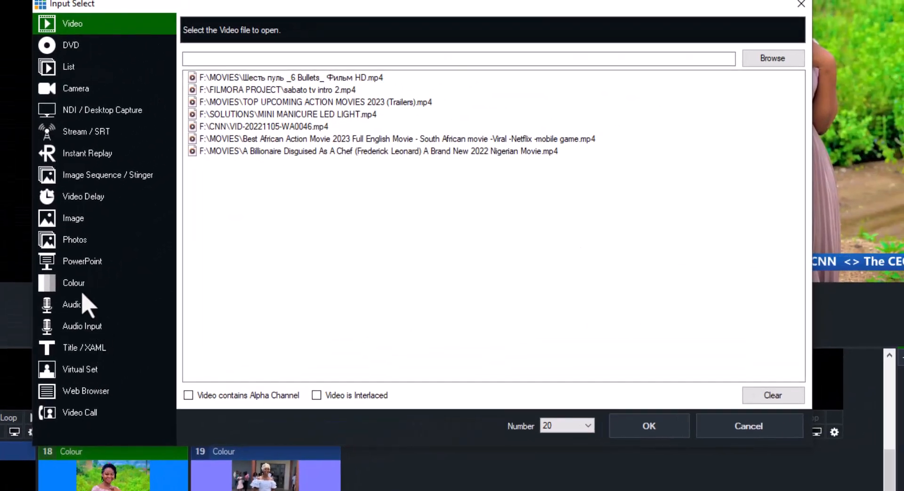
{"action": "left_click", "coordinate": [83, 292]}
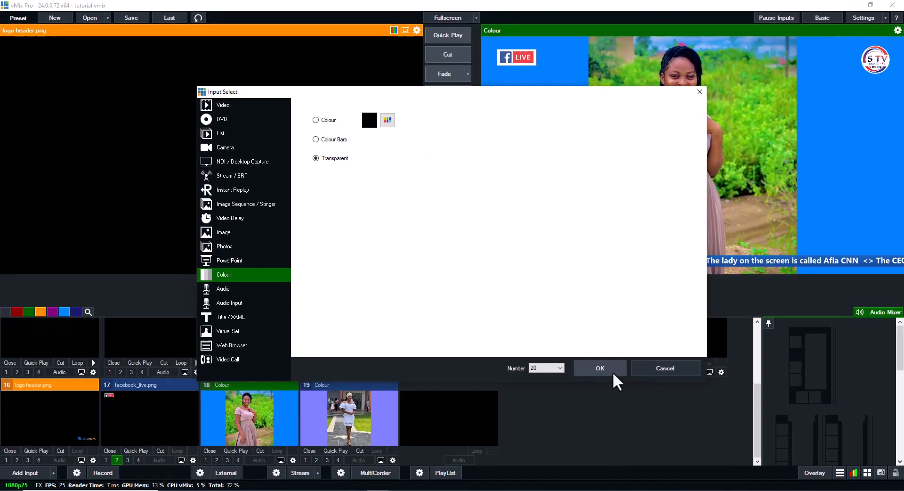
{"action": "left_click", "coordinate": [643, 426]}
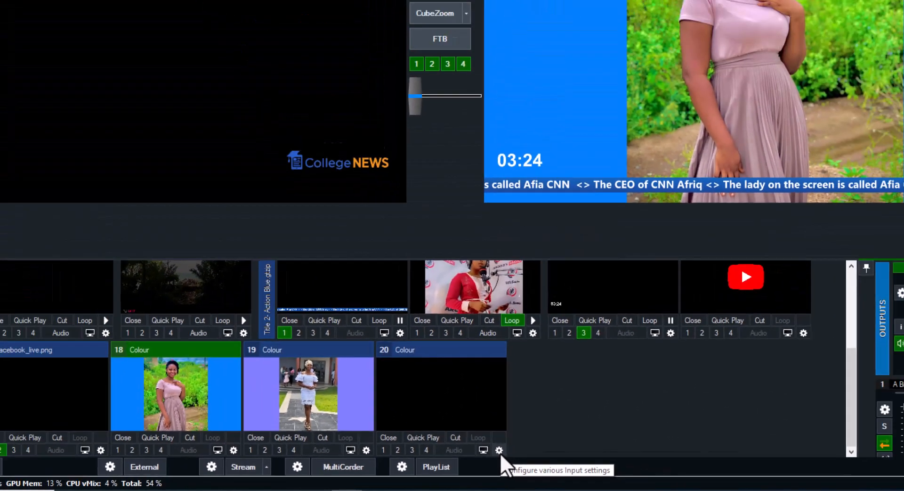
- In the layer settings of colour input 20, assign 12 Ticker 1- Basic Blue.gtzip to layer 1
{"action": "left_click", "coordinate": [499, 450]}
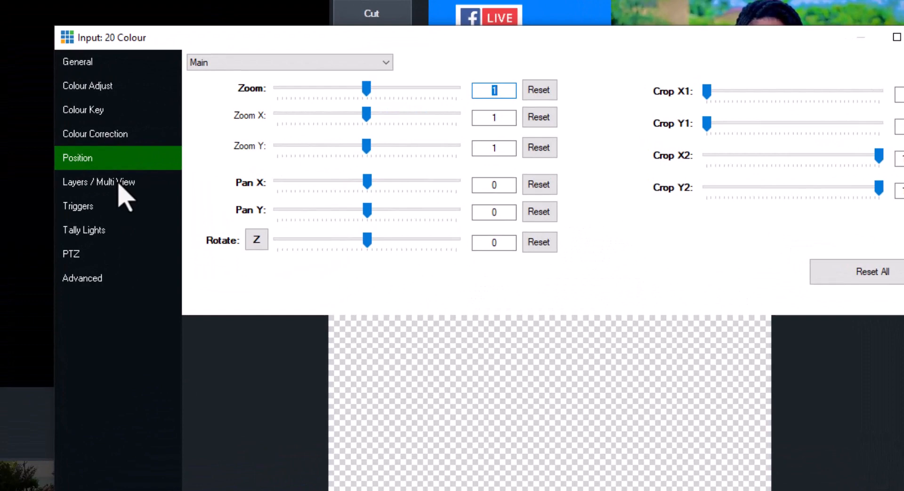
{"action": "left_click", "coordinate": [124, 183]}
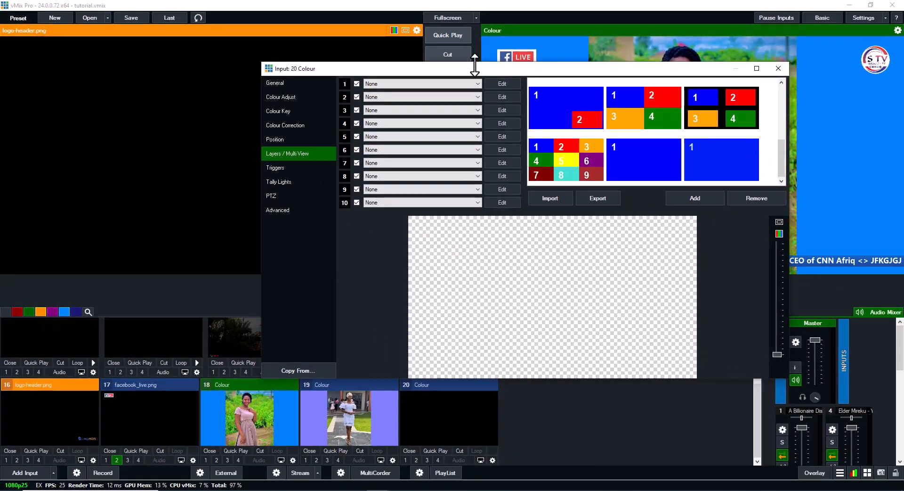
{"action": "left_click_drag", "start_coordinate": [459, 61], "coordinate": [227, 47]}
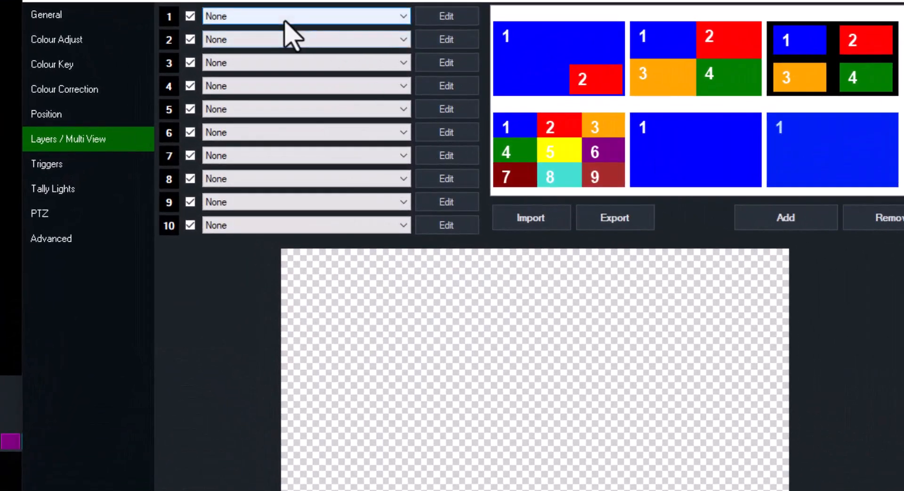
{"action": "left_click", "coordinate": [306, 16]}
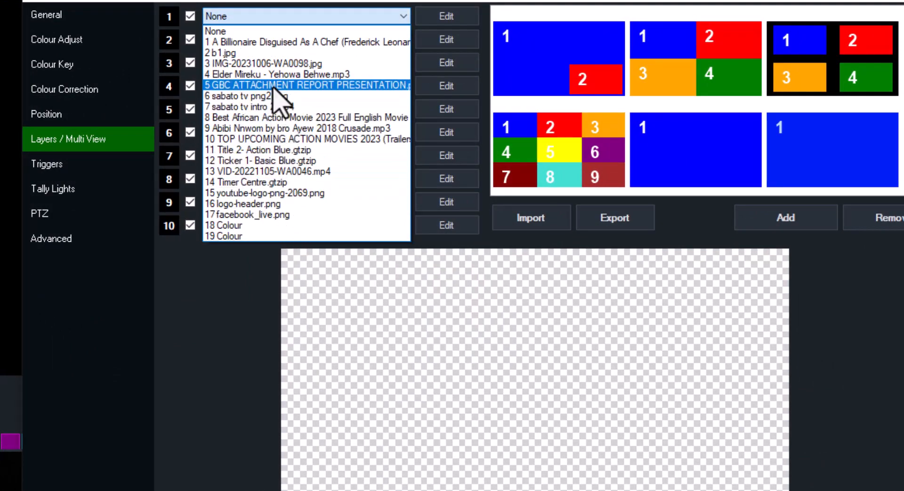
{"action": "left_click", "coordinate": [268, 163]}
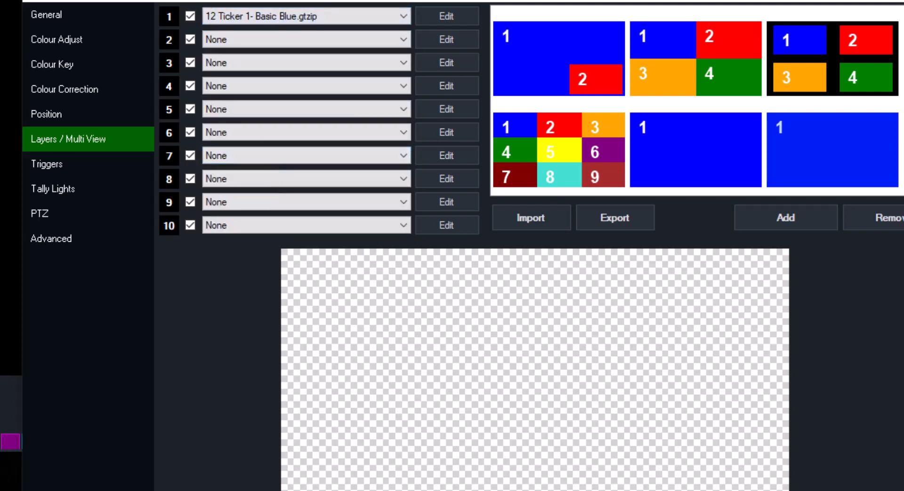
- Assign 6 sabato tv png2.png to layer 2 and 14 Timer Centre.gtzip to layer 3 of colour input 20
{"action": "left_click", "coordinate": [242, 40]}
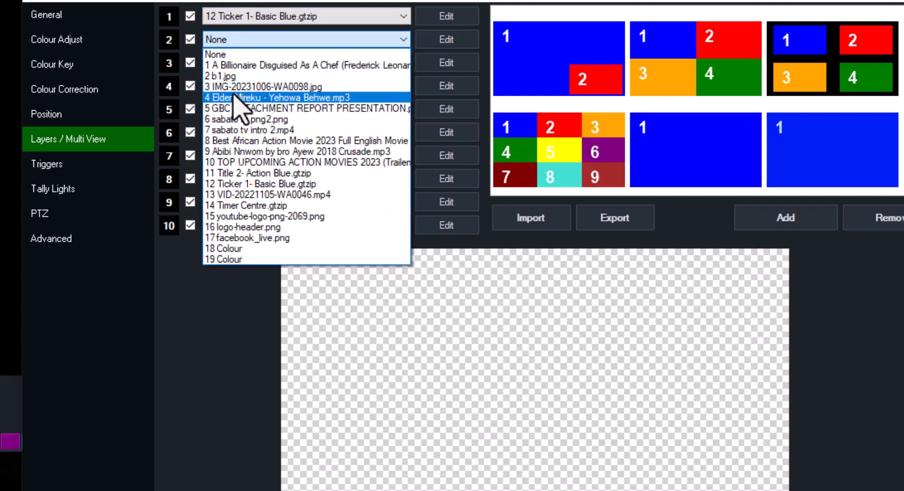
{"action": "left_click", "coordinate": [234, 119]}
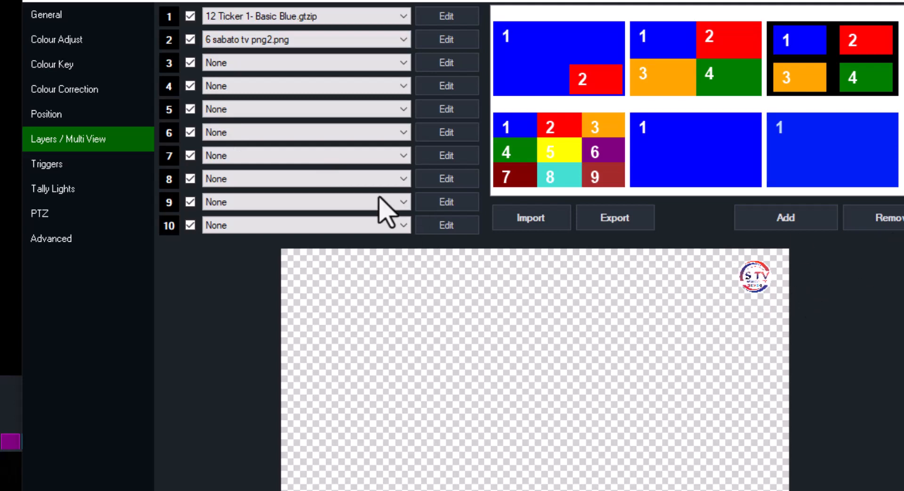
{"action": "left_click", "coordinate": [255, 64]}
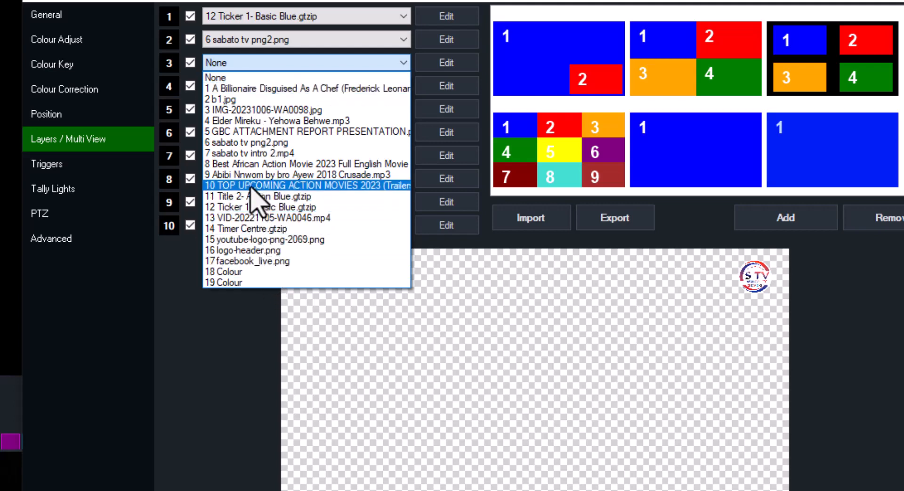
{"action": "left_click", "coordinate": [254, 229]}
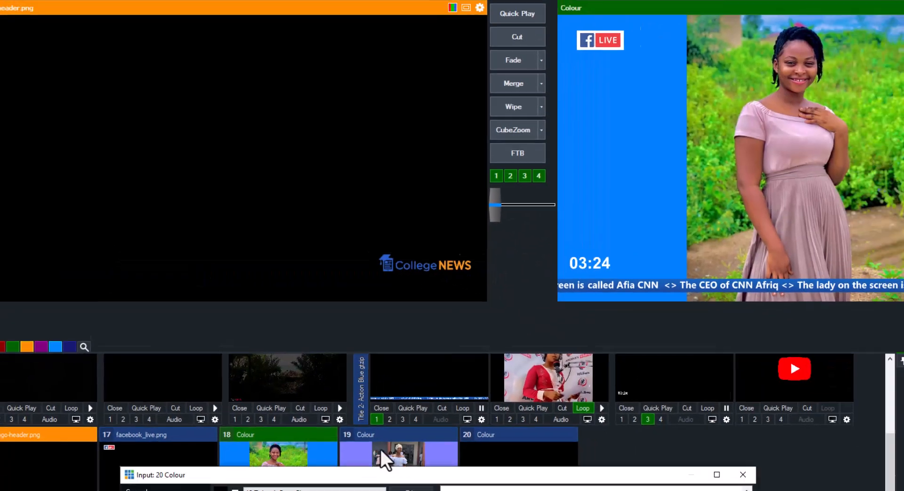
{"action": "left_click_drag", "start_coordinate": [381, 450], "coordinate": [392, 59]}
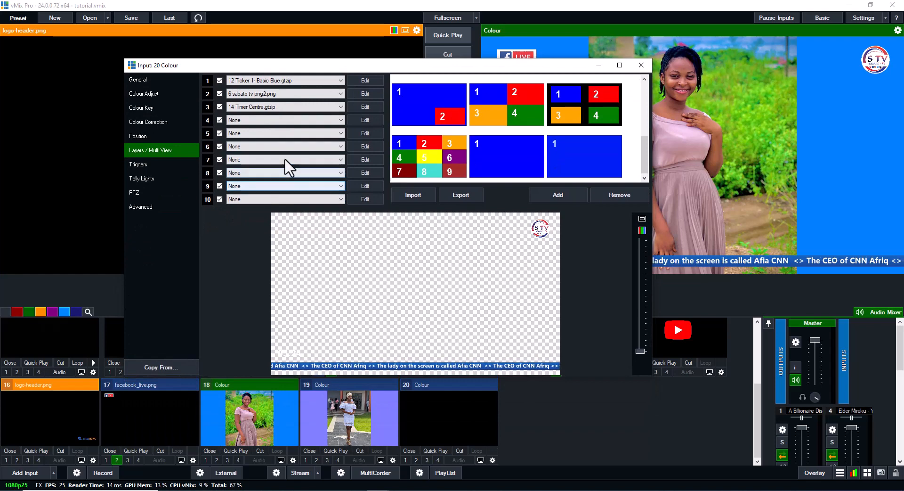
- Assign 16 logo-header.png to layer 4 and 17 facebook_live.png to layer 5, and close the input settings
{"action": "left_click", "coordinate": [251, 120]}
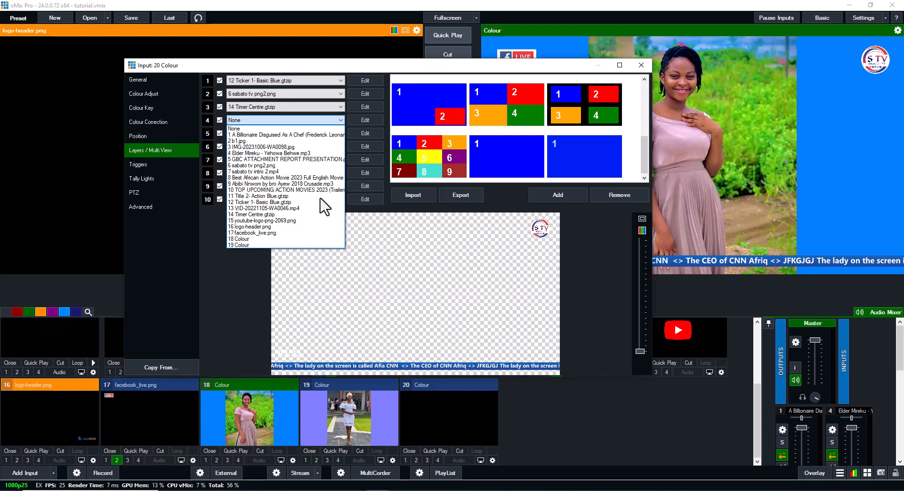
{"action": "left_click", "coordinate": [260, 227]}
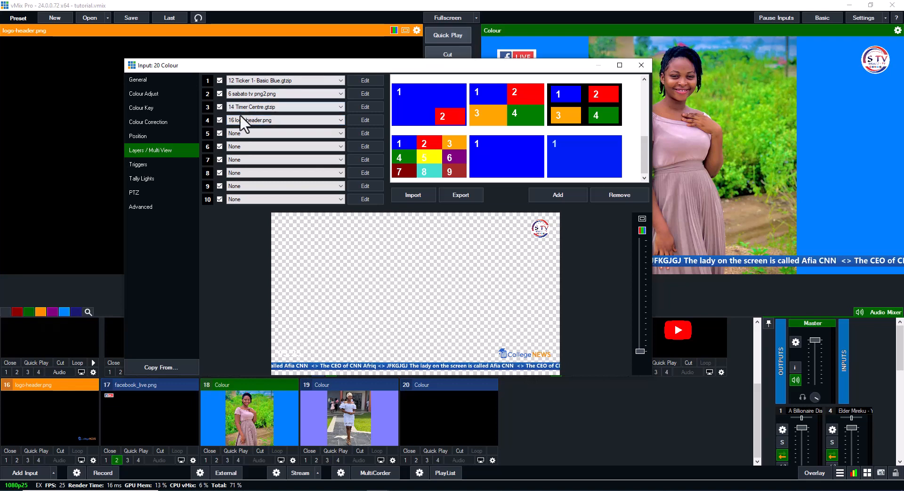
{"action": "left_click", "coordinate": [240, 134]}
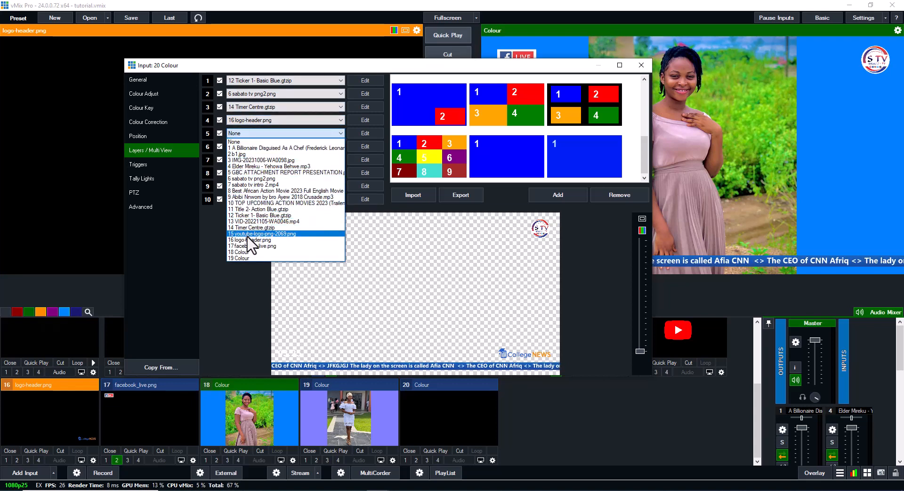
{"action": "left_click", "coordinate": [246, 246]}
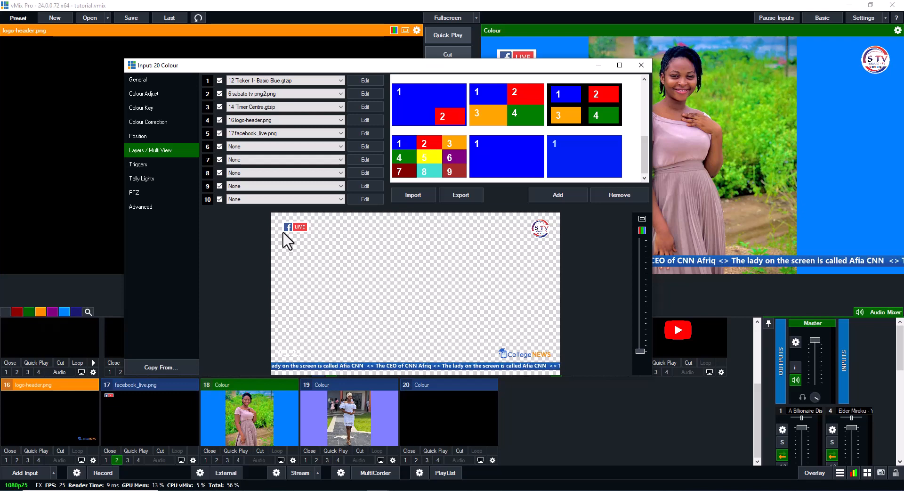
{"action": "left_click", "coordinate": [641, 65]}
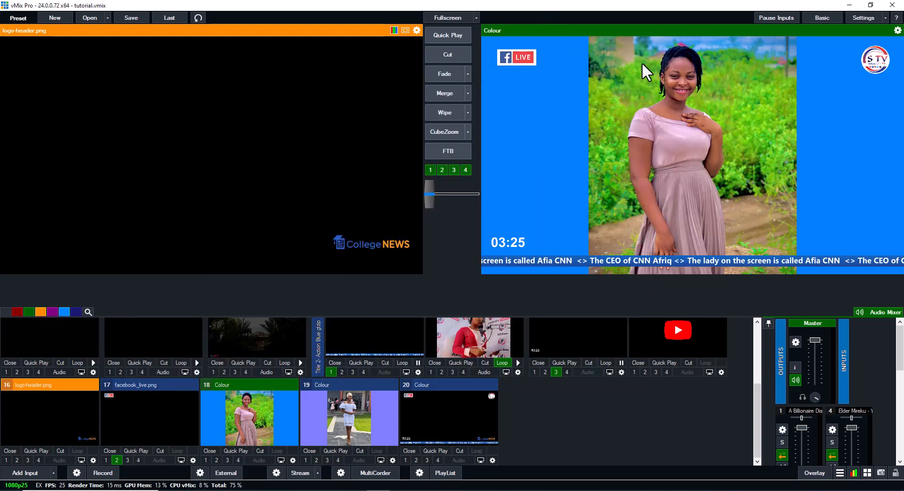
- Switch off all four overlays on the live output and show the layered colour input 20 as overlay 4
{"action": "left_click", "coordinate": [430, 170]}
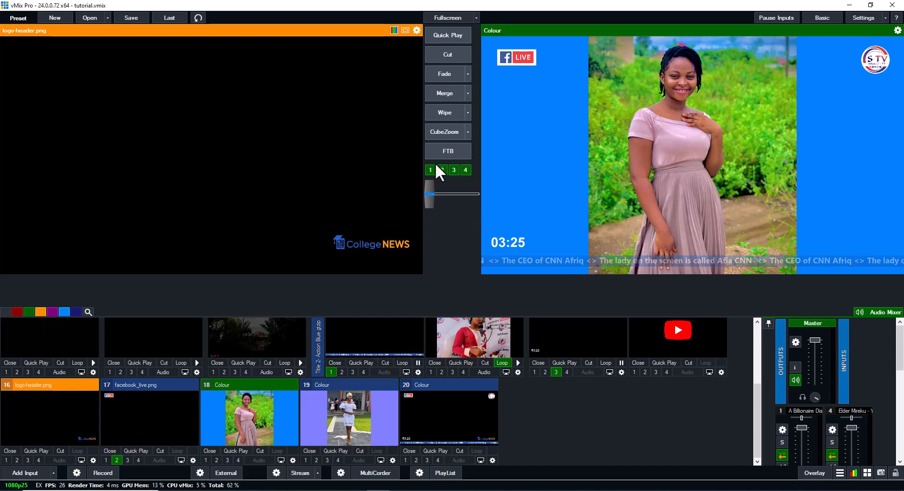
{"action": "left_click", "coordinate": [444, 170]}
{"action": "left_click", "coordinate": [454, 169]}
{"action": "left_click", "coordinate": [466, 169]}
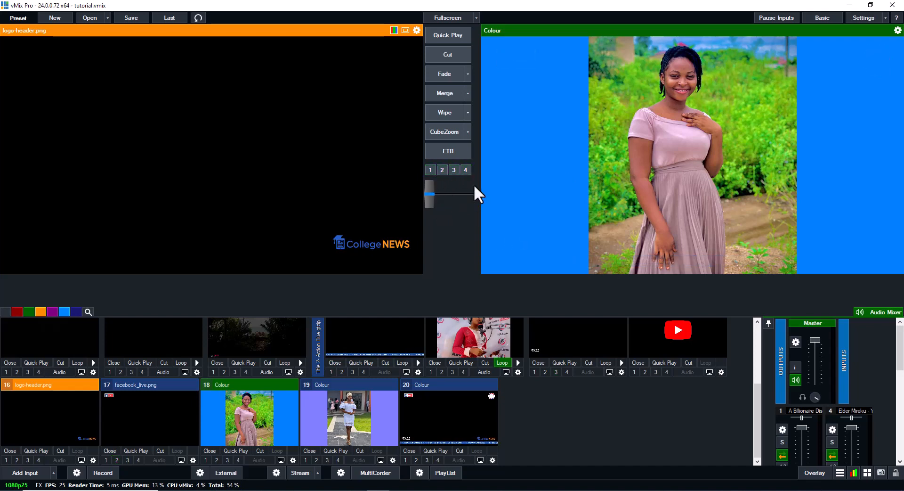
{"action": "left_click", "coordinate": [438, 459]}
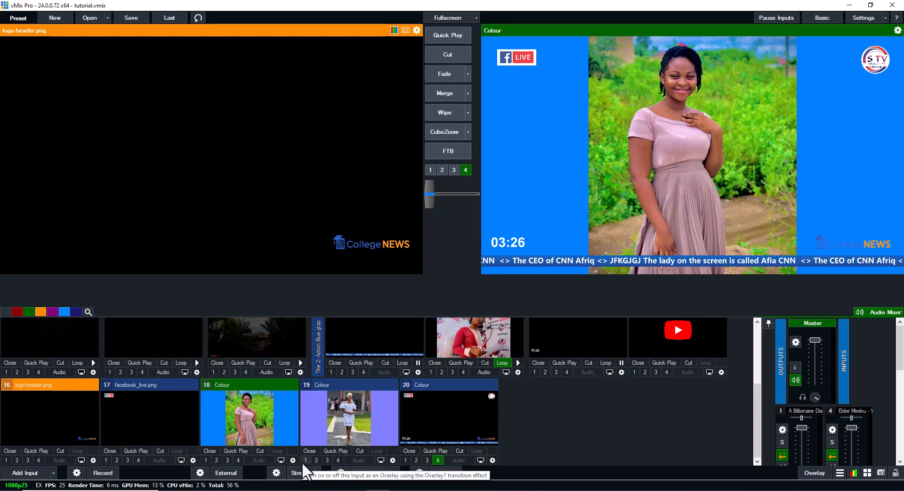
- Load colour input 19 into the preview, and put it on the live output as overlay 1 before switching that overlay off
{"action": "left_click", "coordinate": [343, 400]}
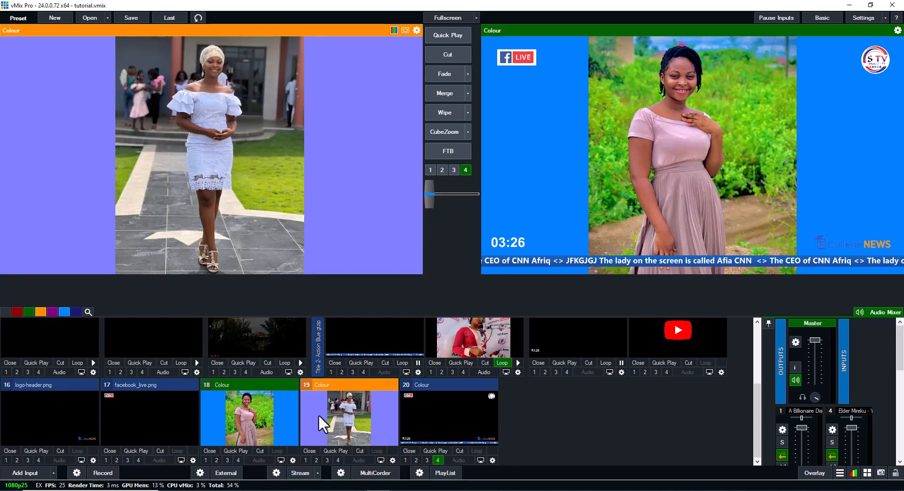
{"action": "left_click", "coordinate": [306, 459]}
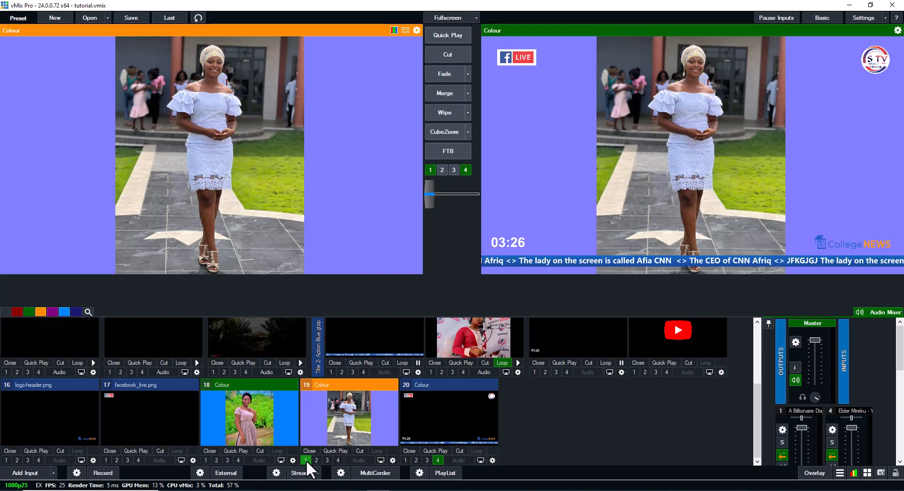
{"action": "left_click", "coordinate": [430, 170]}
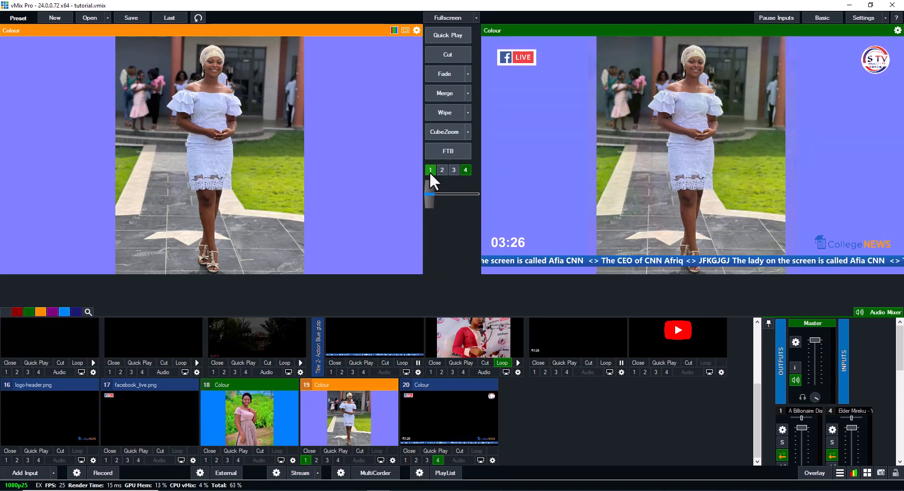